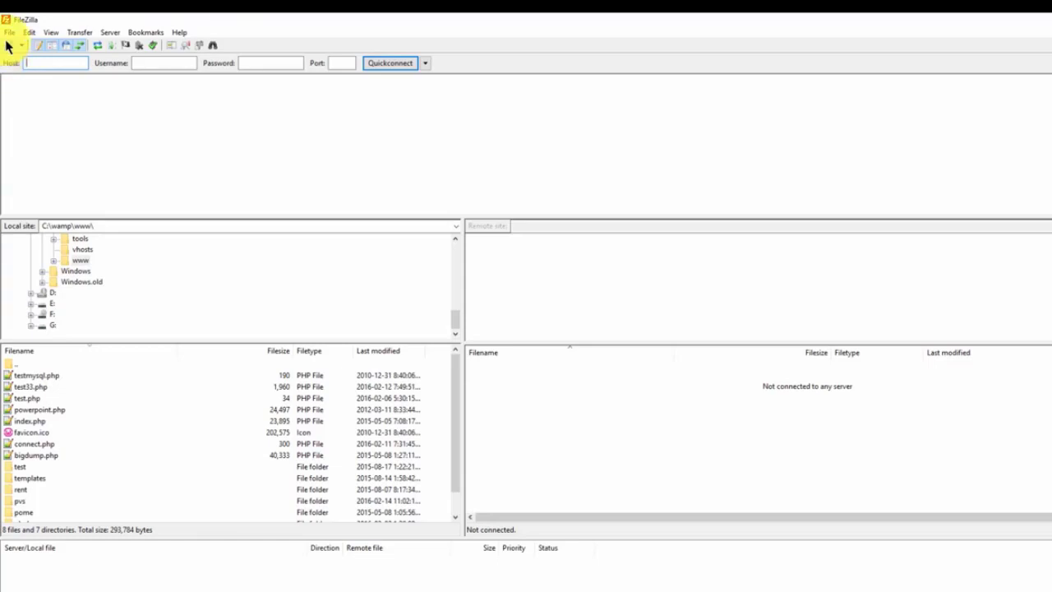
Open the Site Manager and create a new site entry named MyLinode.
click(10, 32)
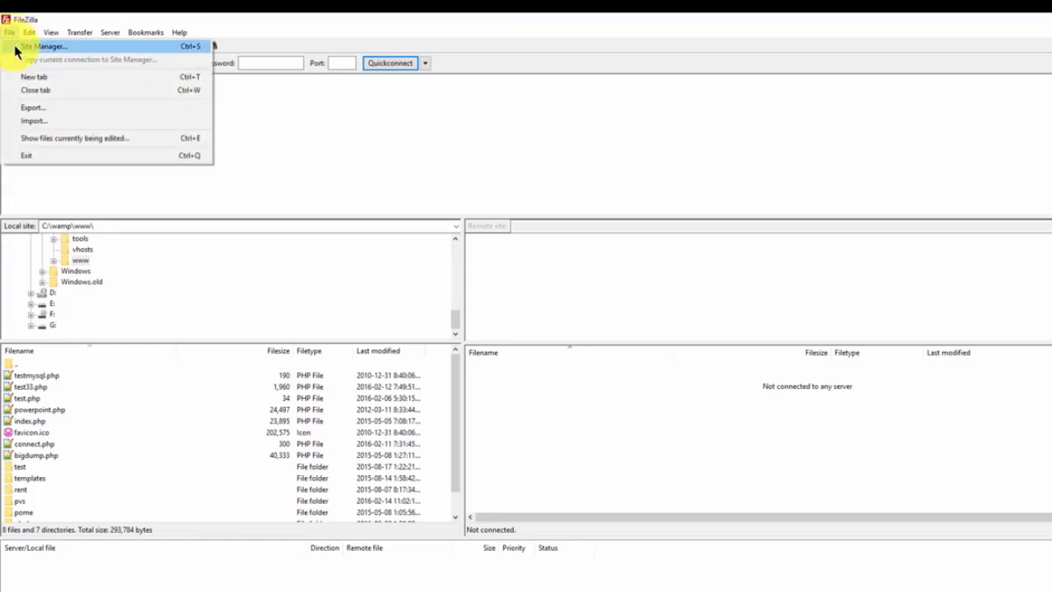
click(16, 47)
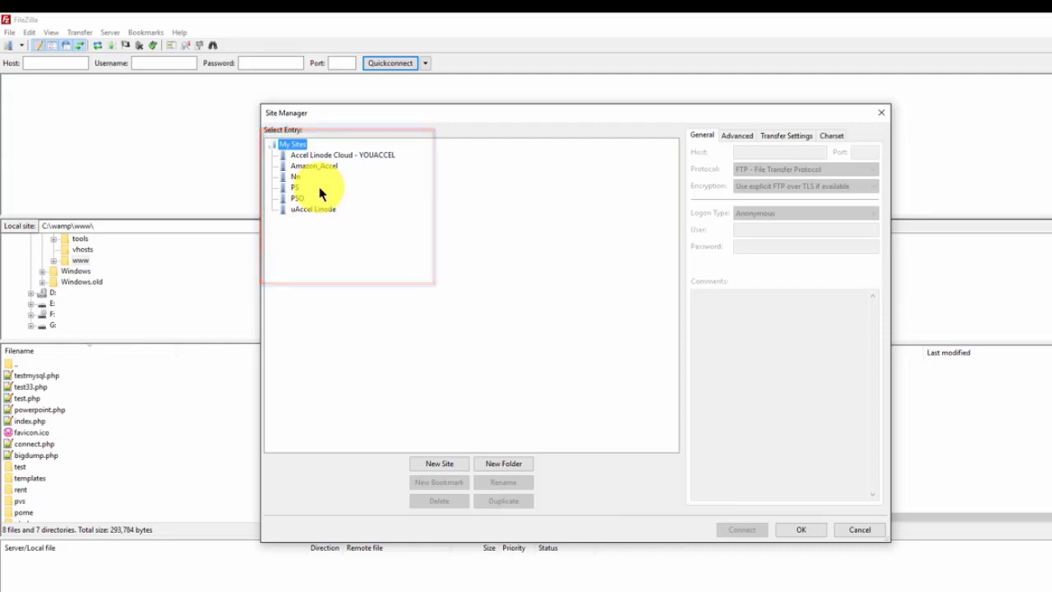
click(313, 209)
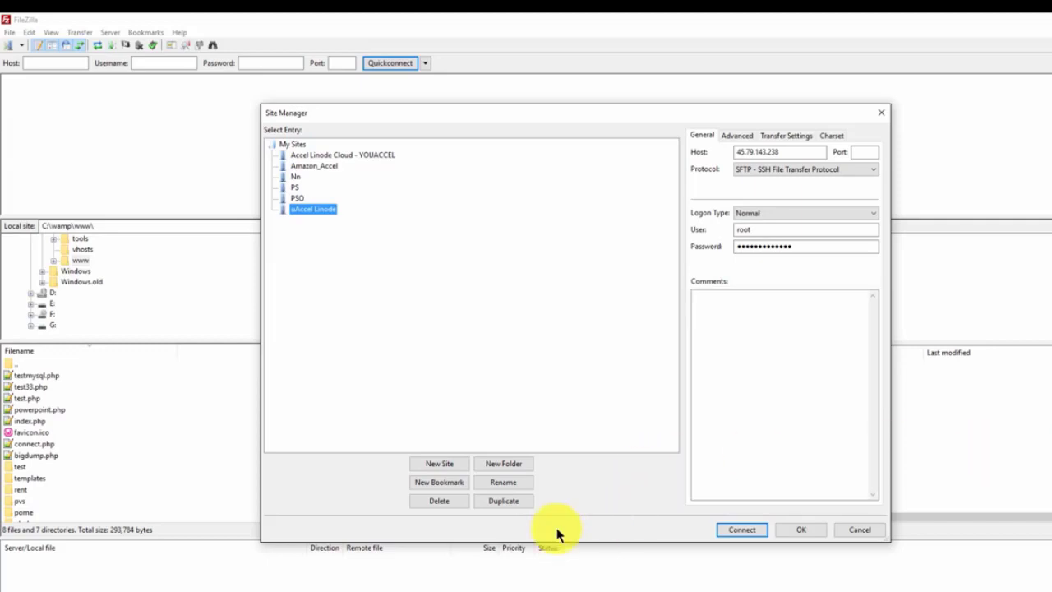
click(434, 465)
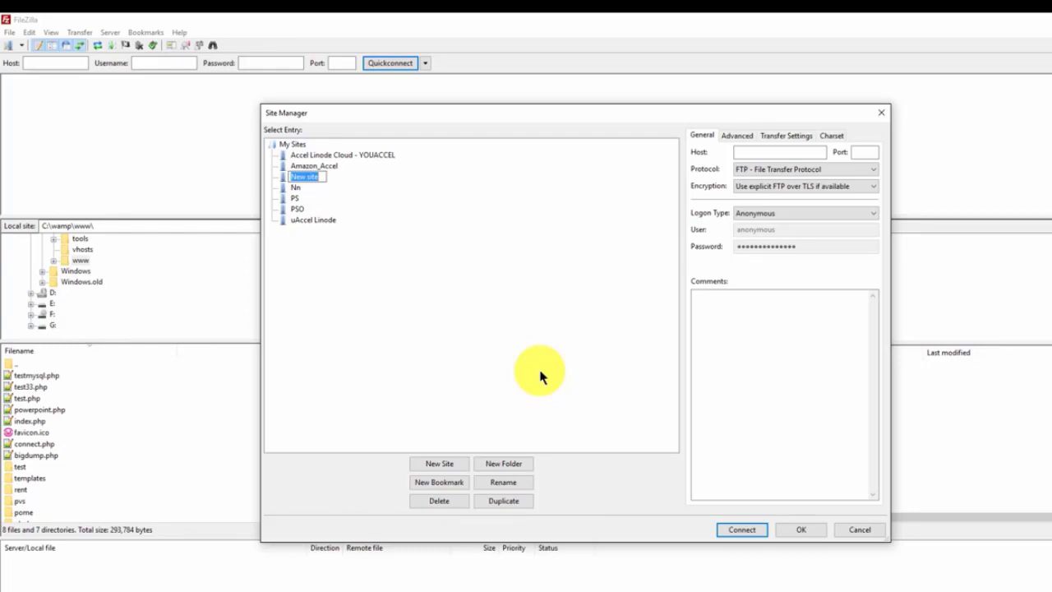
text(MyLinode)
key(Return)
Switch to Linode Manager in the browser and copy the IP address of the MyLinode server.
click(762, 153)
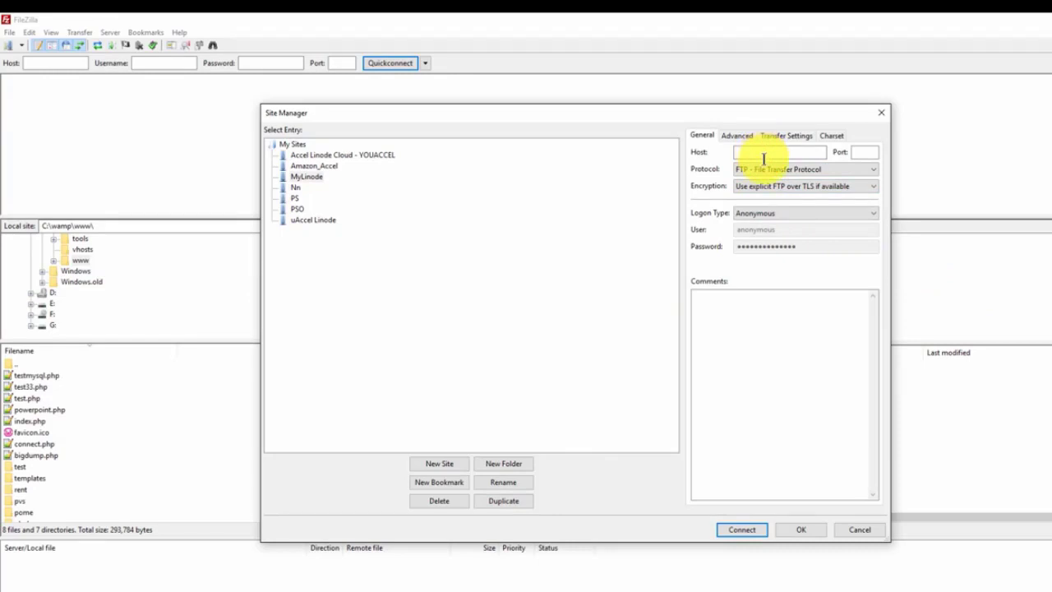
drag(0, 107, 284, 71)
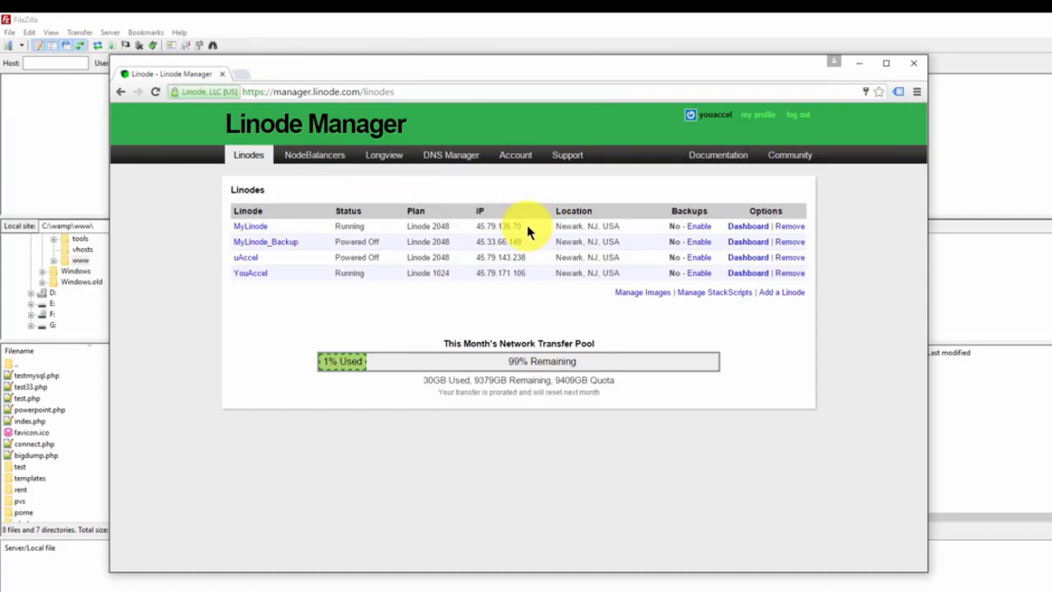
drag(527, 226, 473, 226)
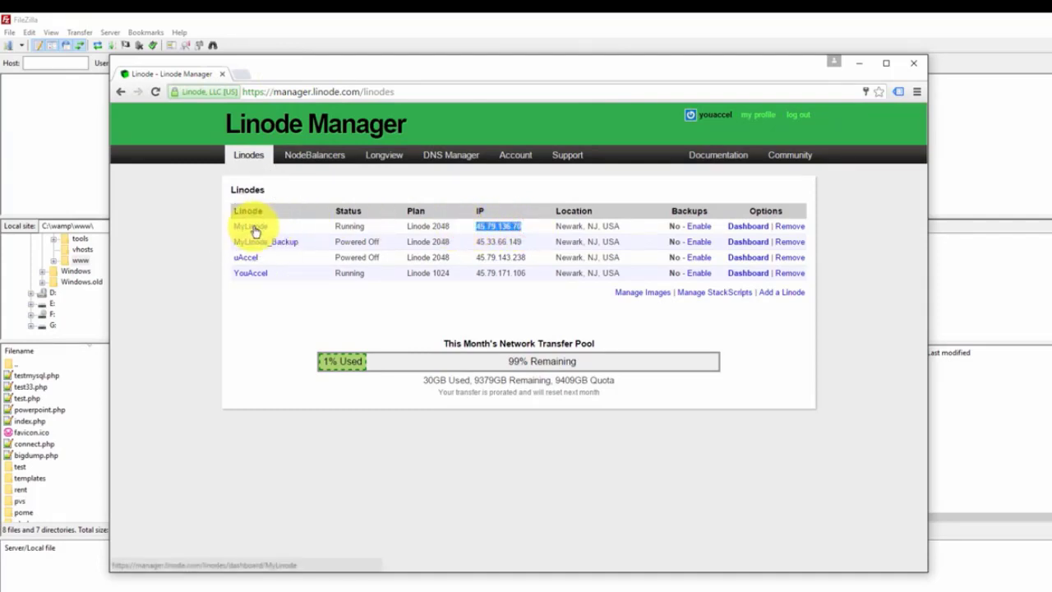
right_click(485, 227)
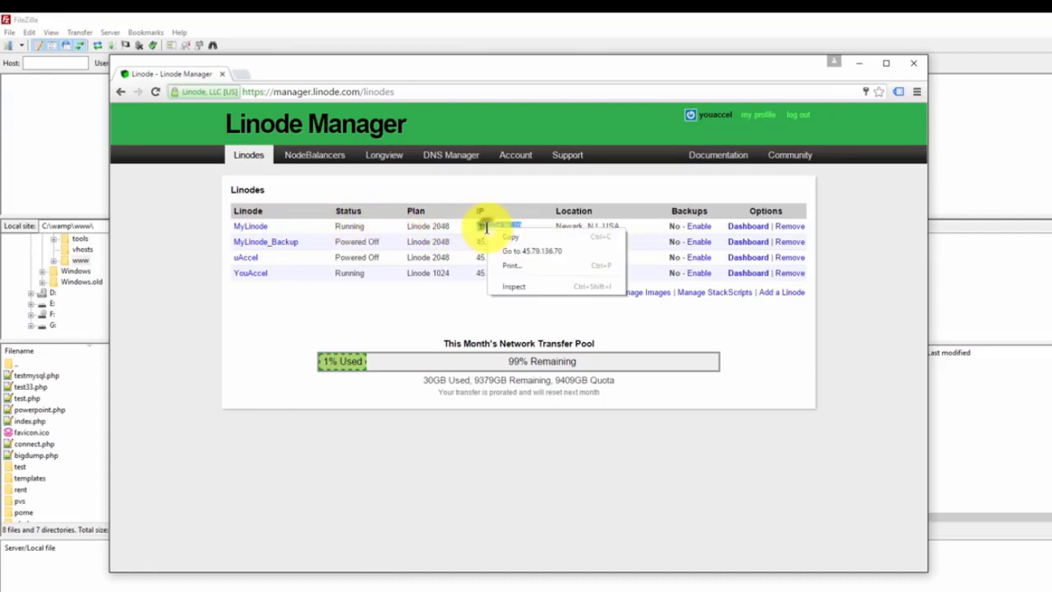
click(506, 236)
drag(618, 63, 0, 107)
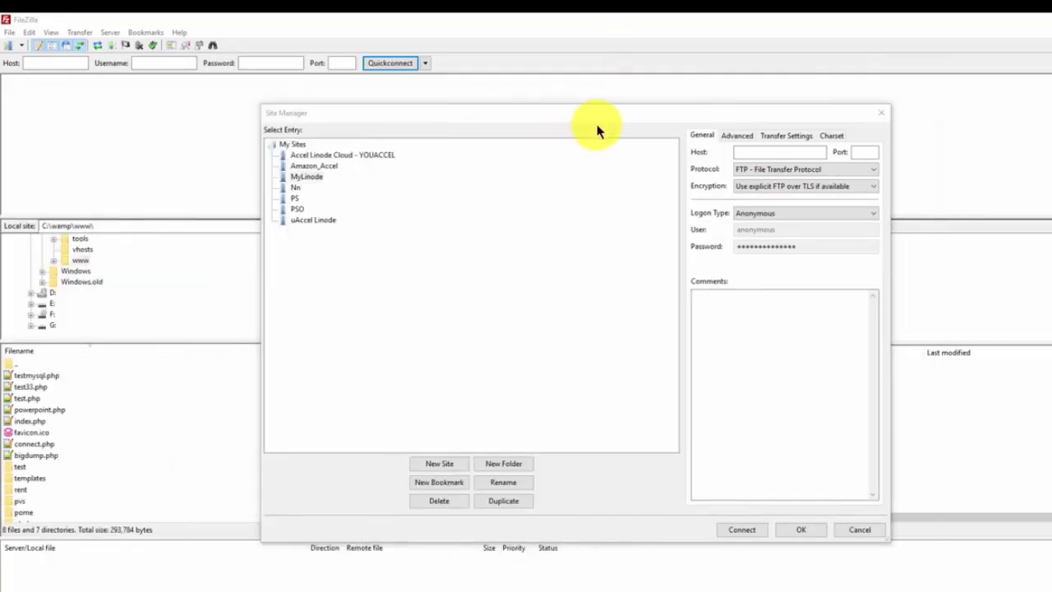
Back in FileZilla, paste 45.79.136.70 as the MyLinode site's host and remove the leading blank space.
right_click(748, 146)
click(710, 198)
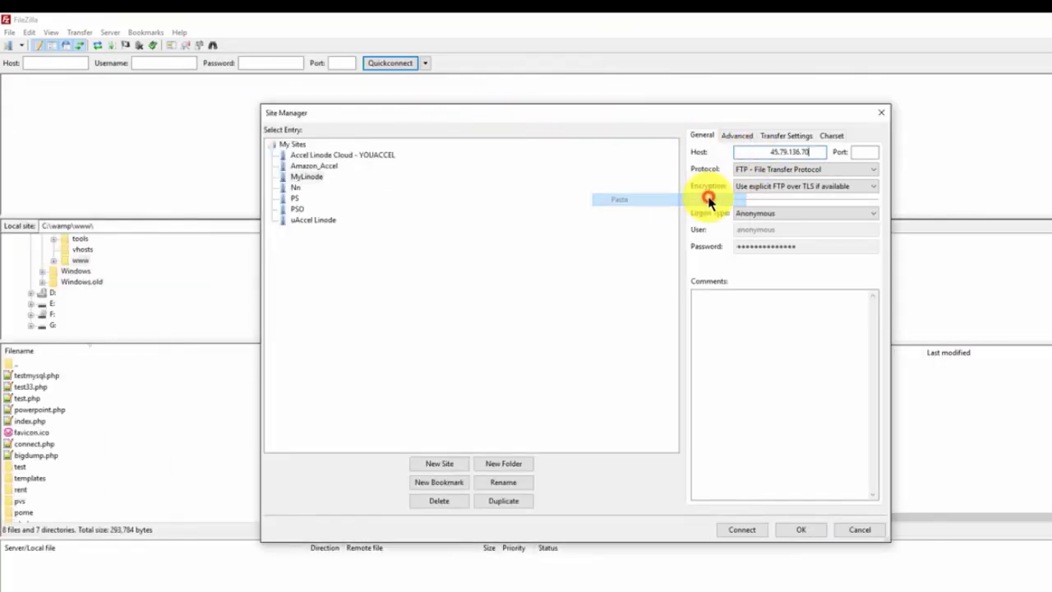
drag(770, 150, 721, 149)
key(BackSpace)
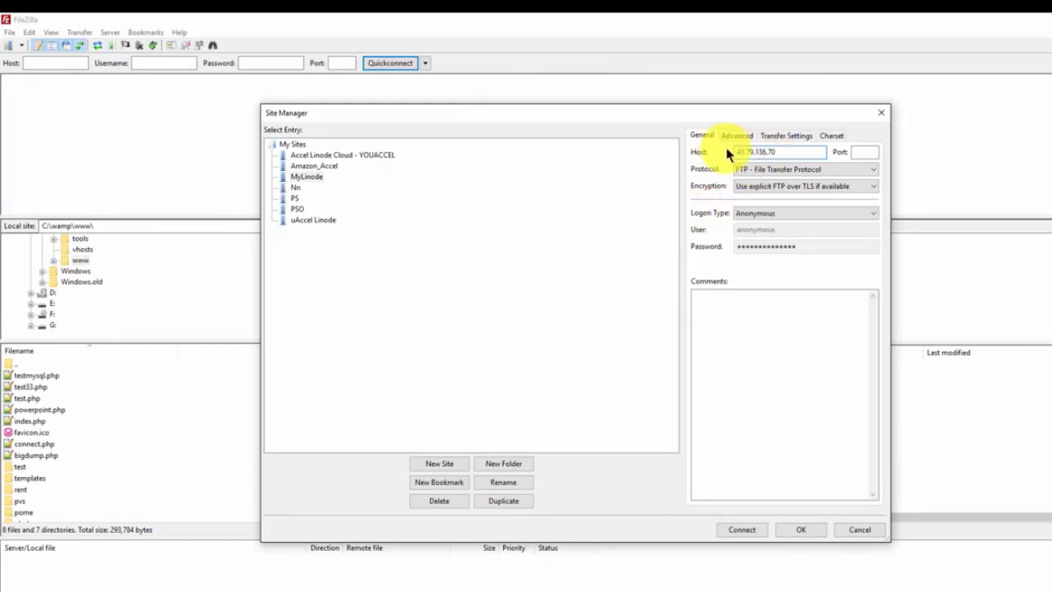
click(789, 152)
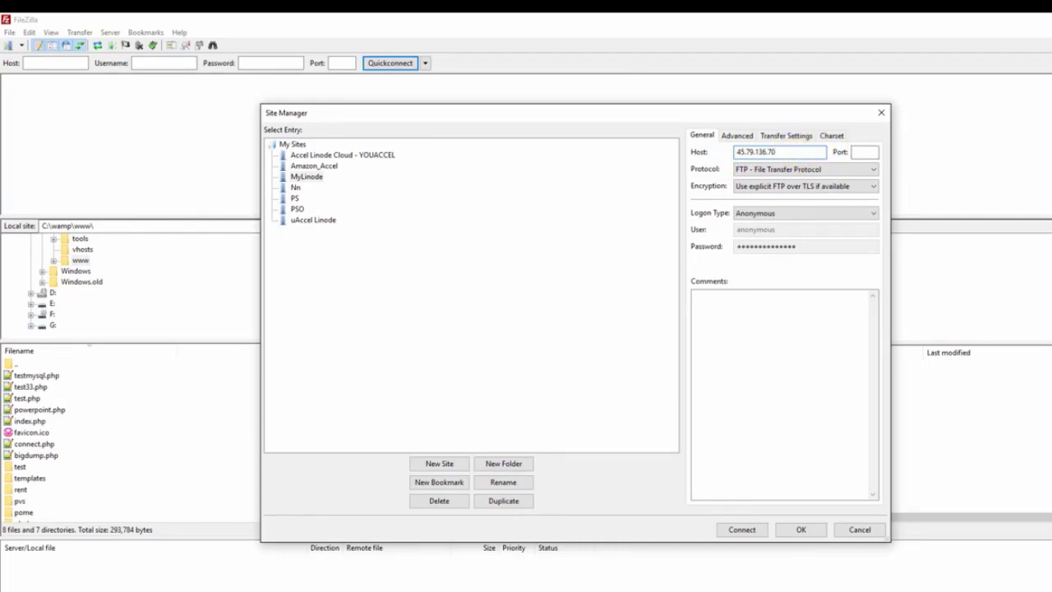
Set the site's protocol to SFTP - SSH File Transfer Protocol and its logon type to Key file.
click(860, 151)
click(770, 170)
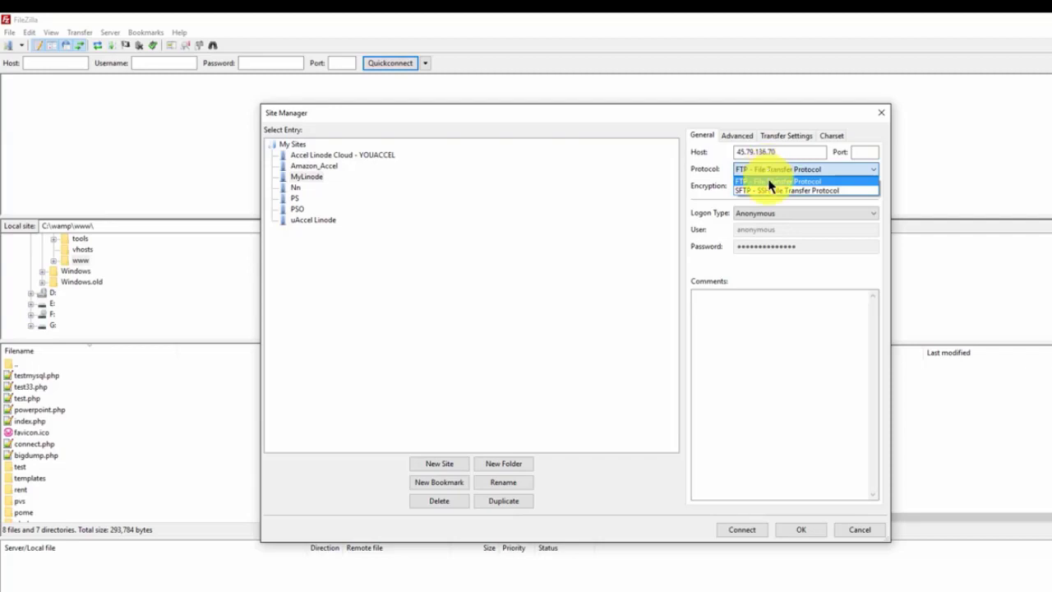
click(779, 192)
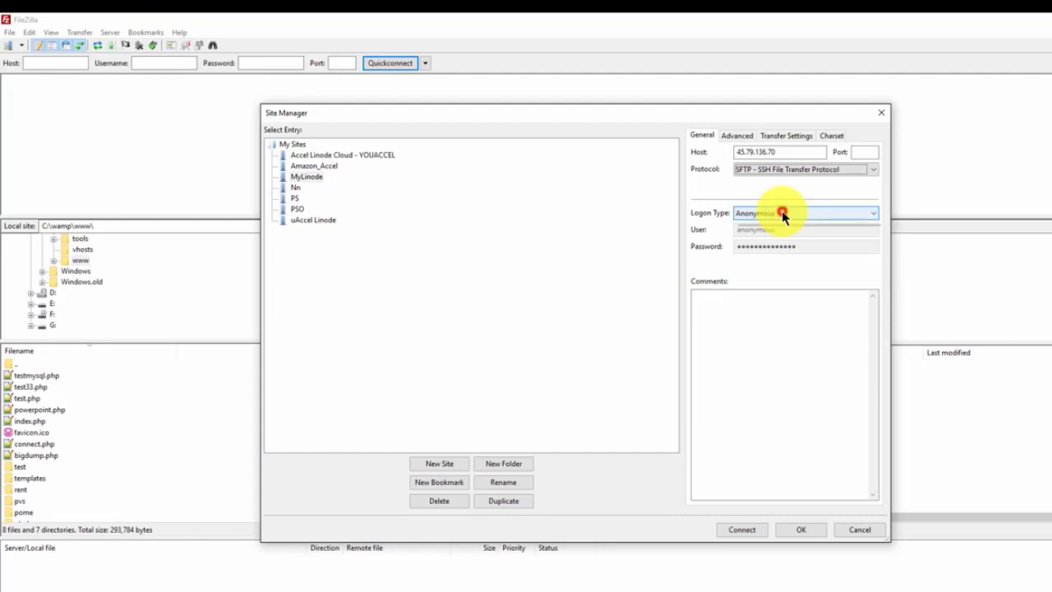
click(782, 213)
click(783, 261)
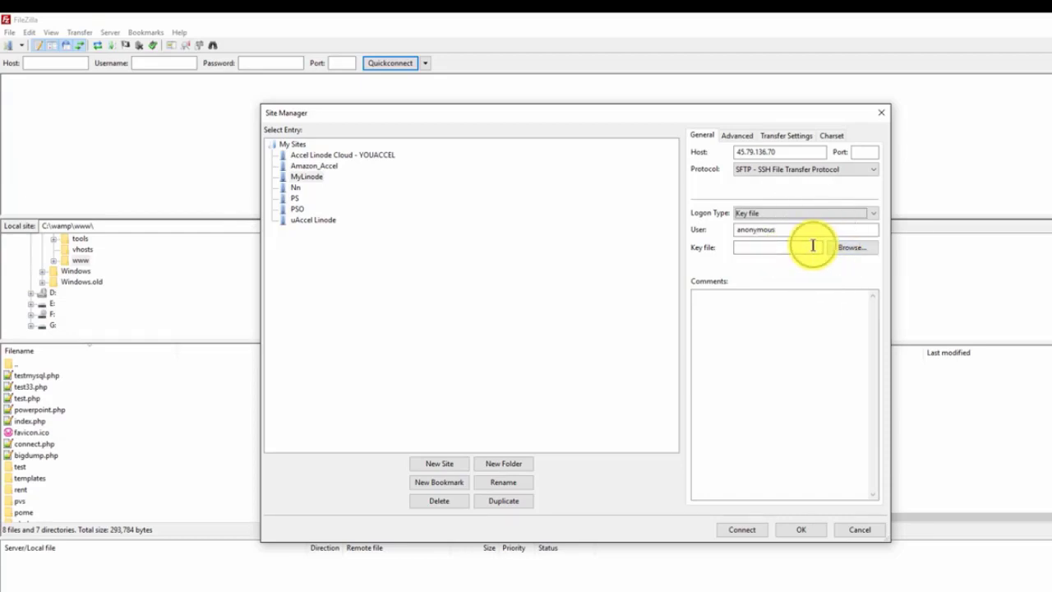
Choose private.ppk from the Desktop's keys folder as the key file, and replace the anonymous user with the server account's user name.
click(855, 248)
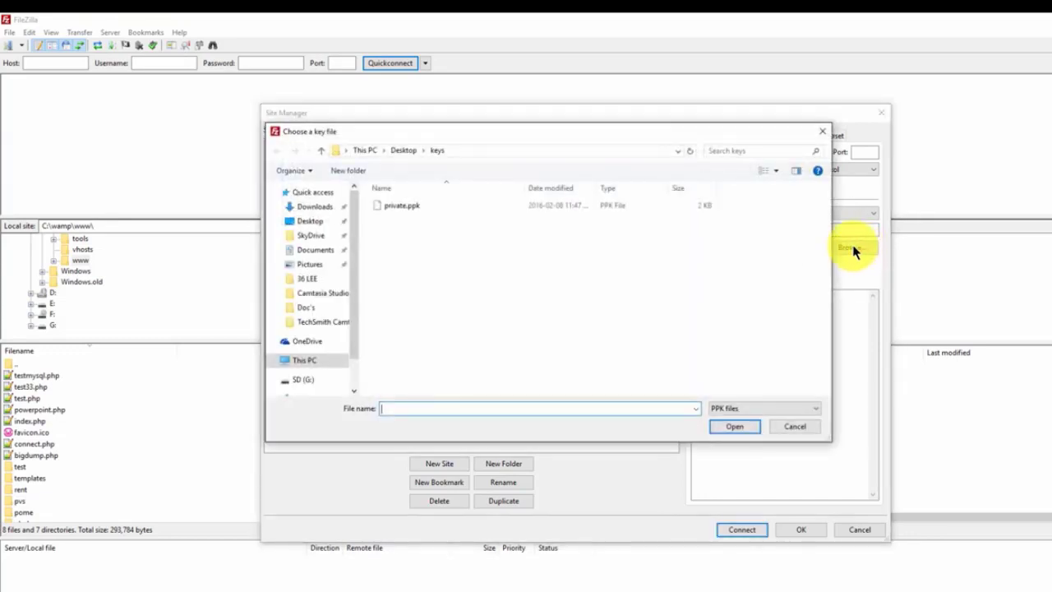
click(407, 150)
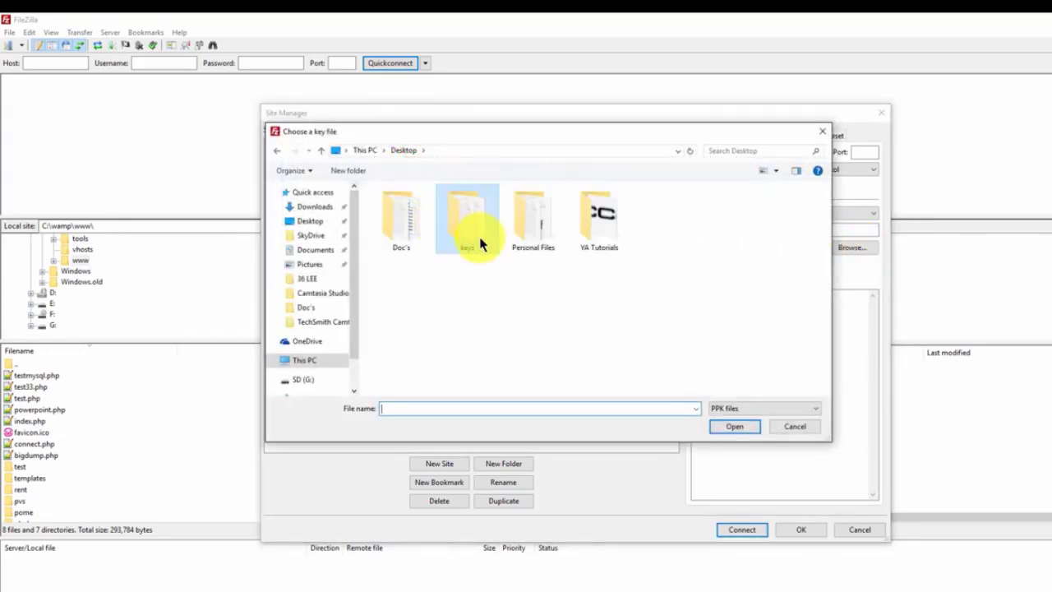
double_click(480, 237)
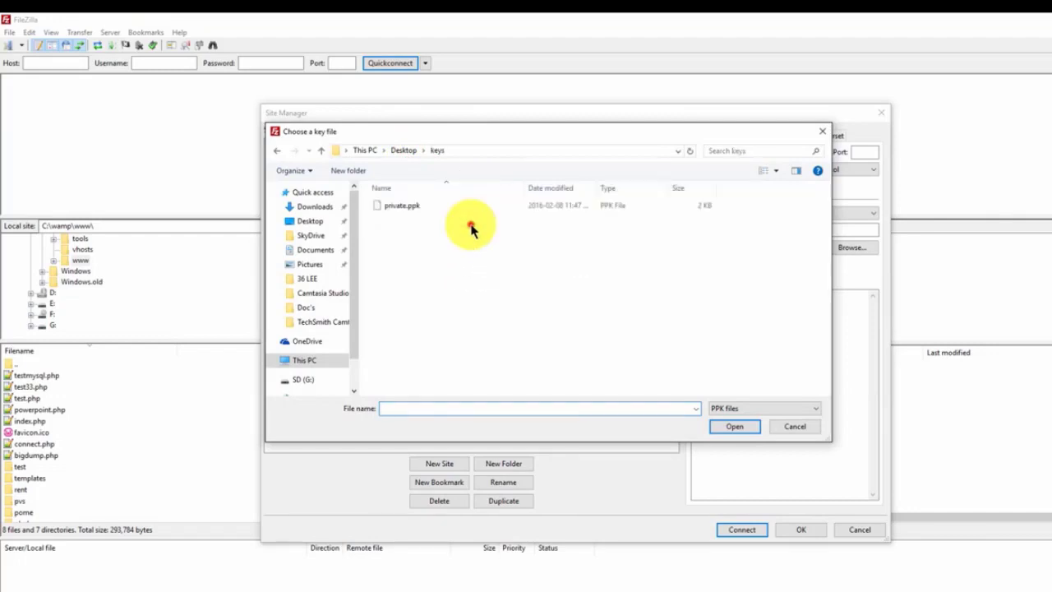
double_click(411, 213)
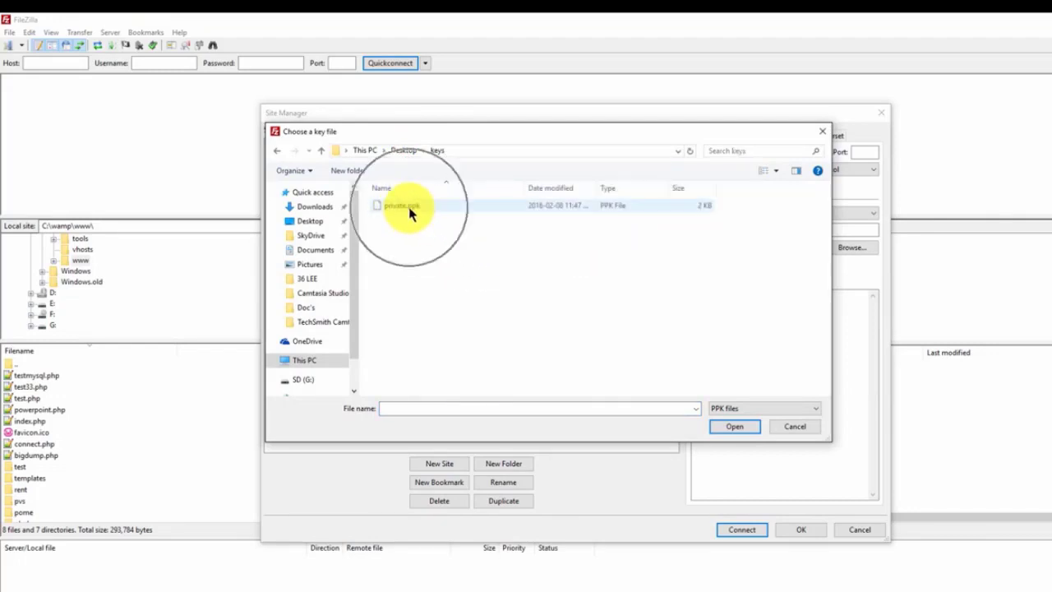
click(410, 212)
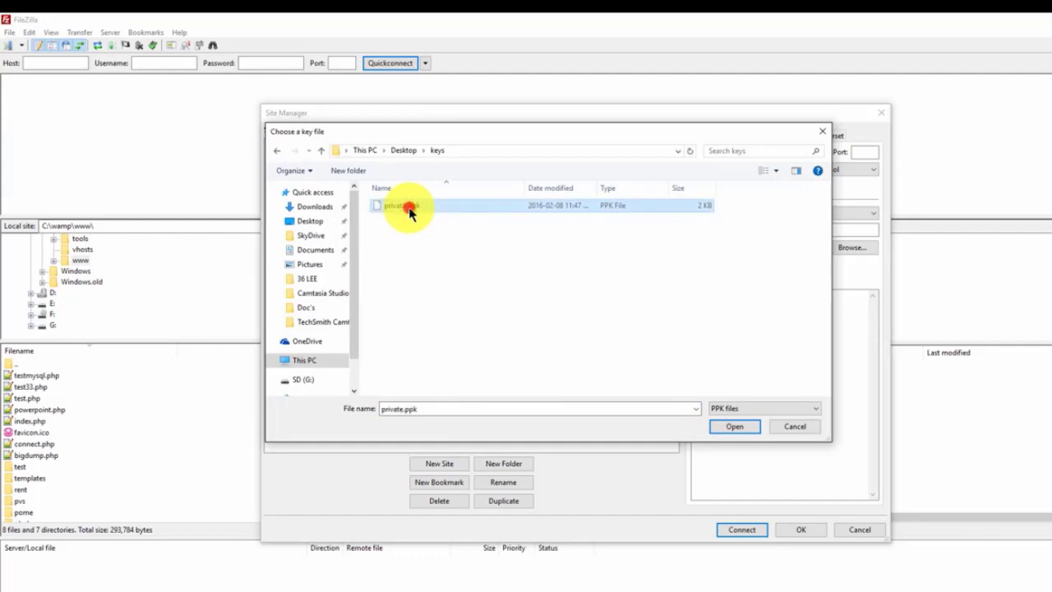
double_click(411, 211)
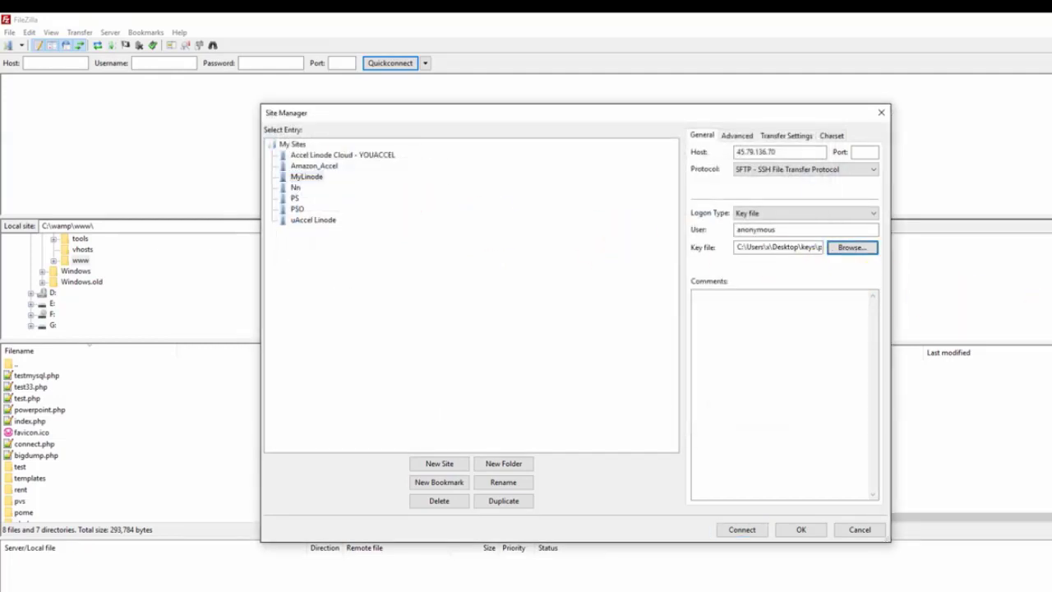
drag(786, 230, 735, 230)
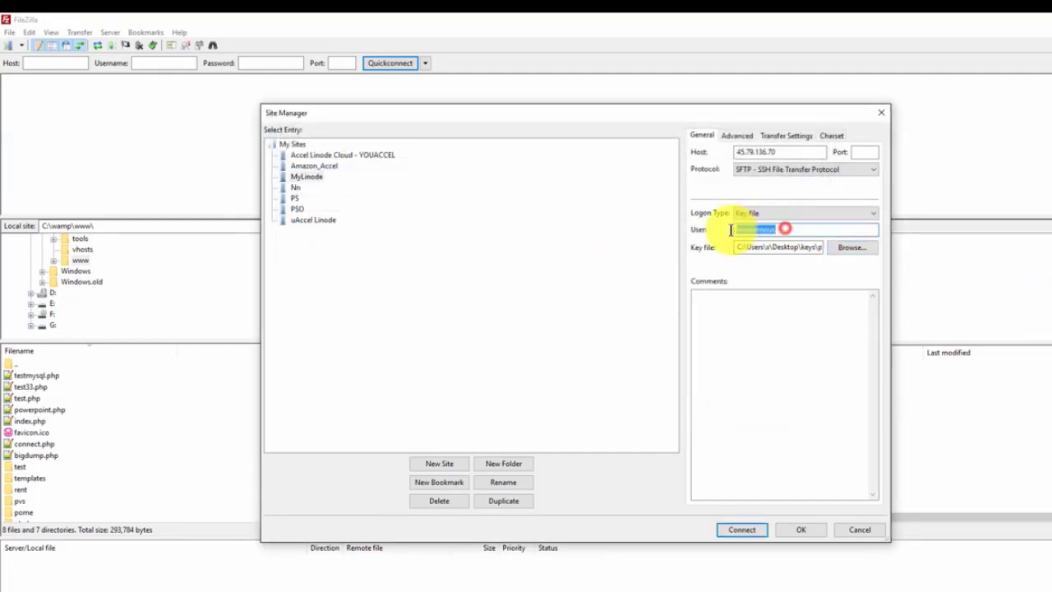
text(bob)
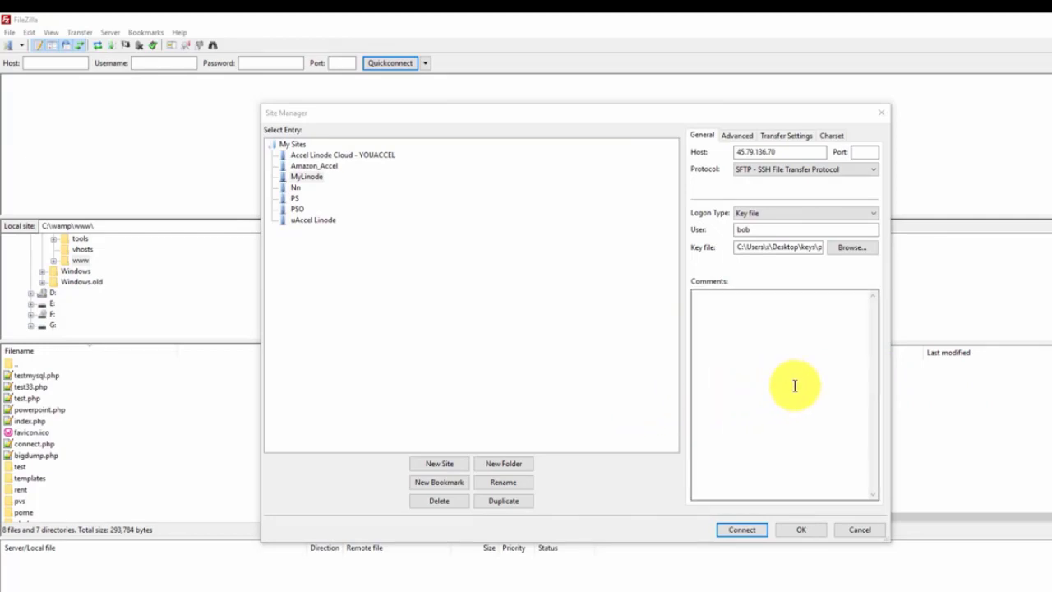
Connect to the MyLinode site, entering the private key's passphrase in the password field.
click(730, 529)
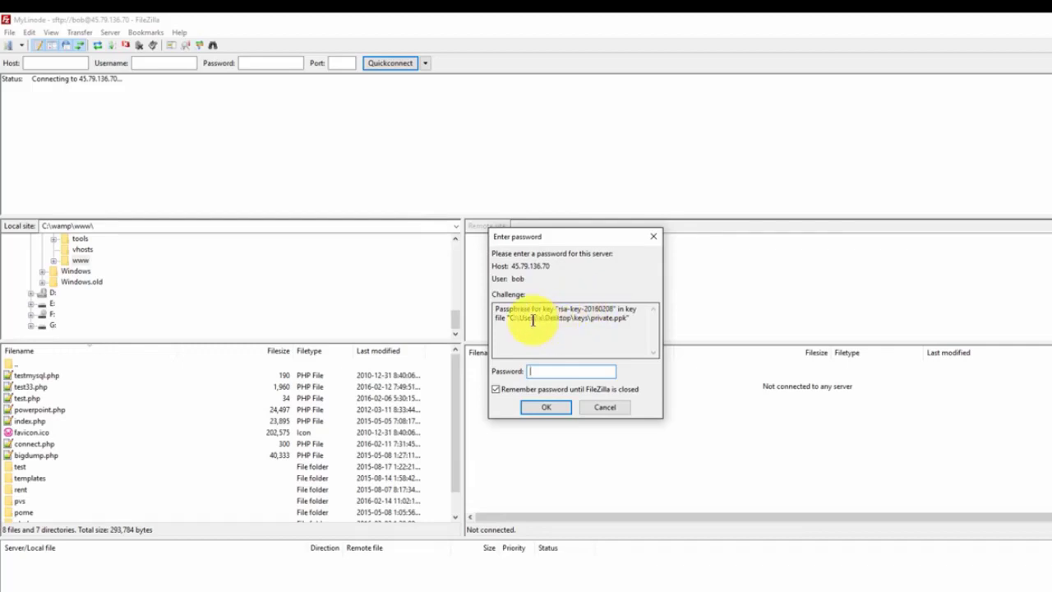
click(555, 372)
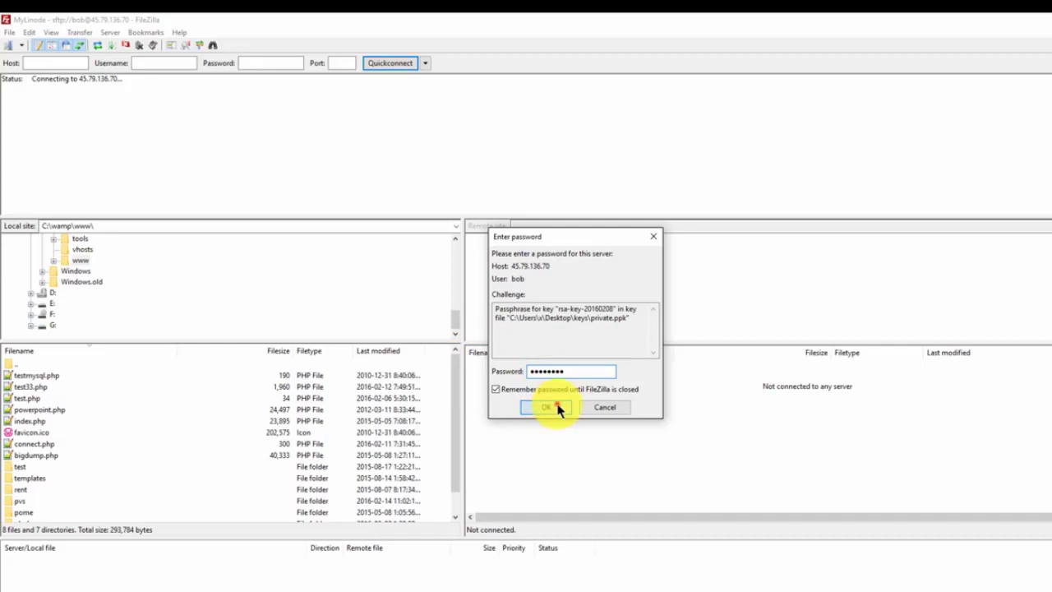
click(556, 407)
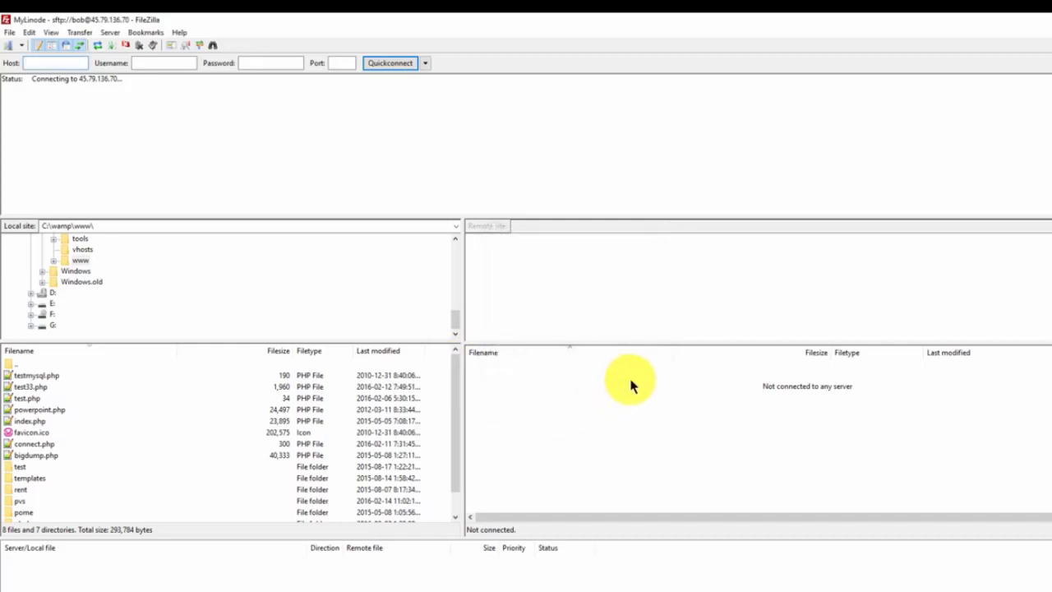